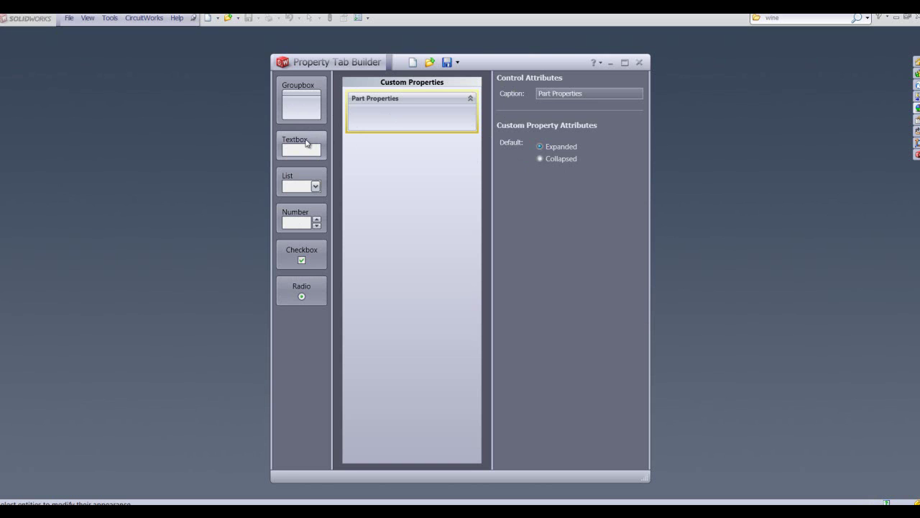
- Add a textbox to the Part Properties group with the caption and property name "part number"
drag(306, 143, 389, 120)
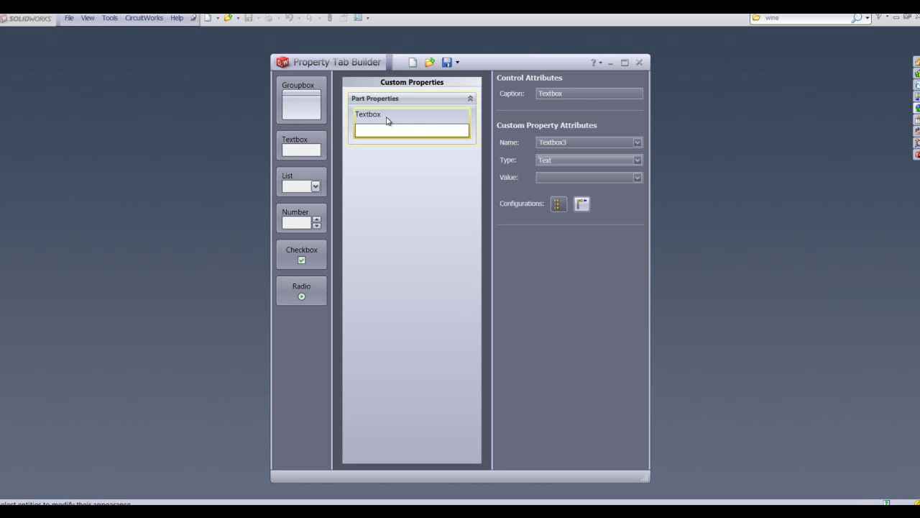
double_click(570, 94)
text(part number)
text(part number)
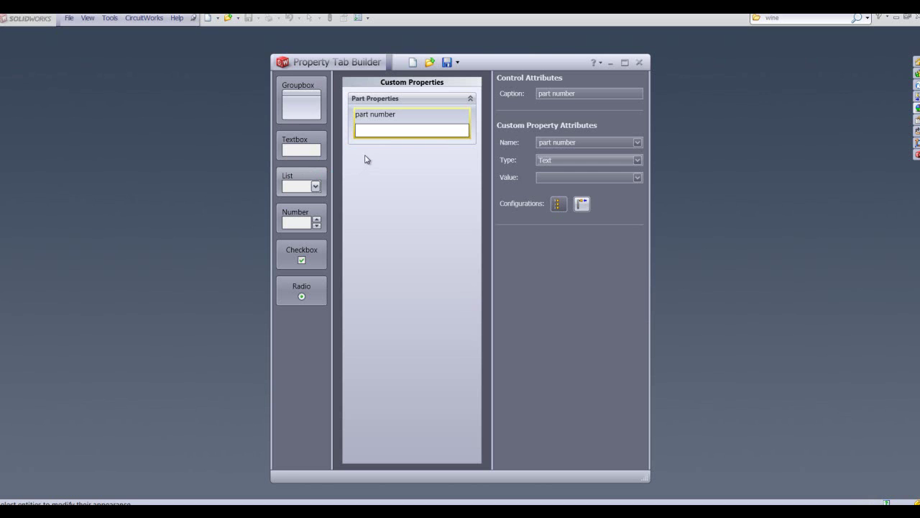
- Add a list control below the part number textbox with the caption and property name "Drawn by"
drag(371, 153, 372, 173)
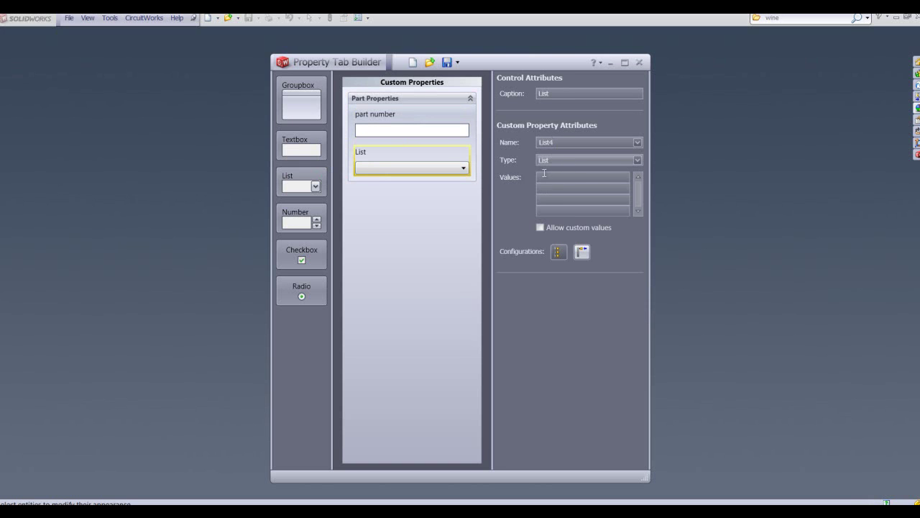
drag(558, 93, 532, 97)
text(Drawn by)
drag(556, 142, 522, 144)
text(Drawn by)
- Enter four drafters' first names as the values of the Drawn by list and preview its choices
text(Sa)
text(m)
click(564, 190)
text(Ed )
text(Dave )
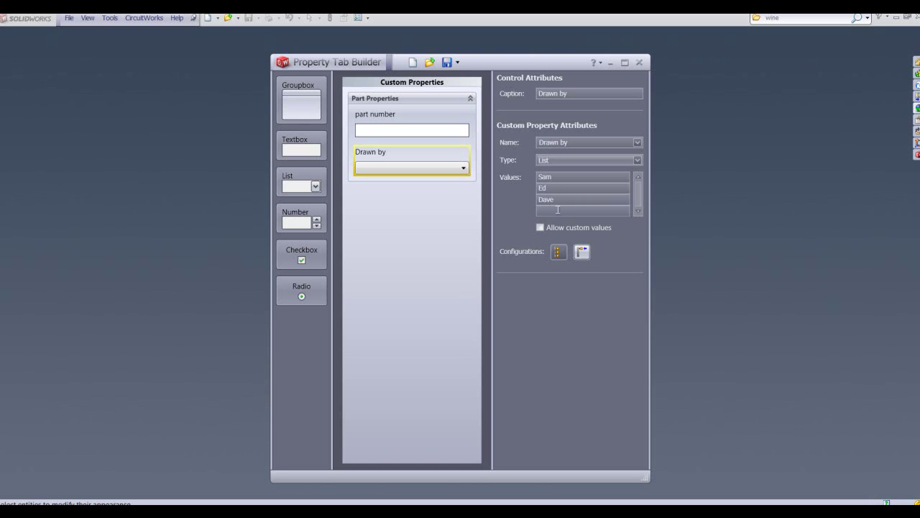
text(Adam)
click(463, 170)
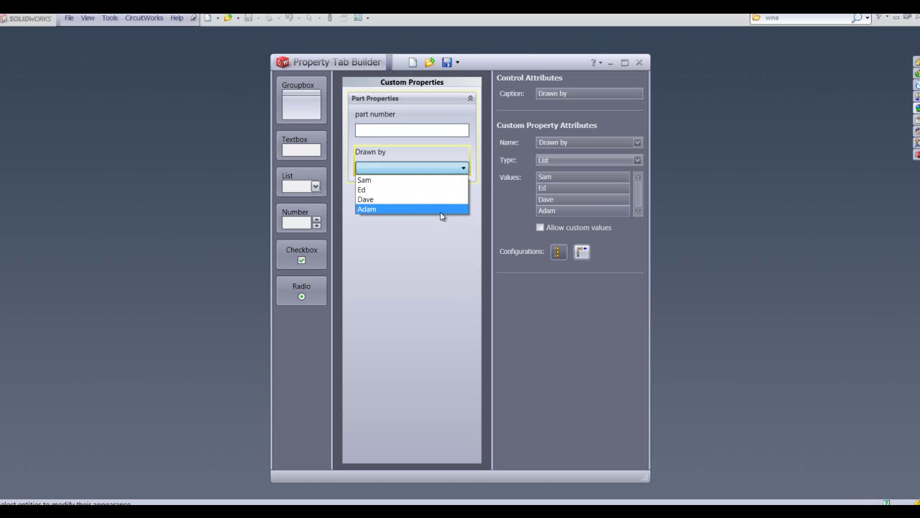
click(459, 170)
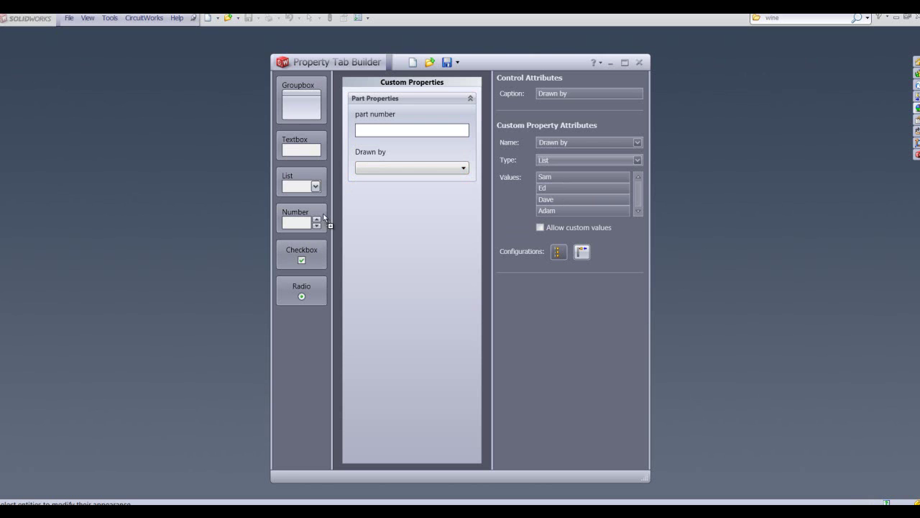
- Add a checkbox below the Drawn by list with the caption and property name "Model Checked"
mouse_move(324, 216)
mouse_down()
mouse_move(369, 181)
mouse_move(366, 192)
mouse_up()
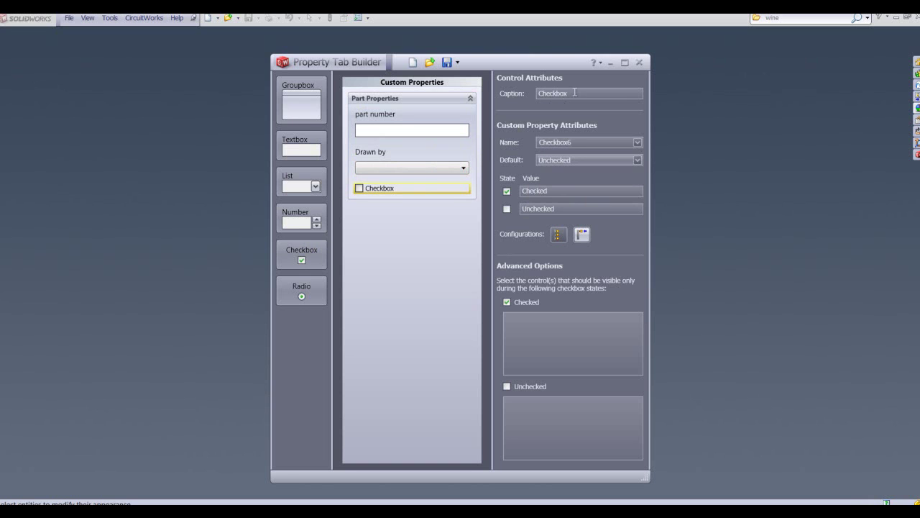
drag(574, 93, 528, 93)
text(Model Checked)
key(Tab)
text(Model C)
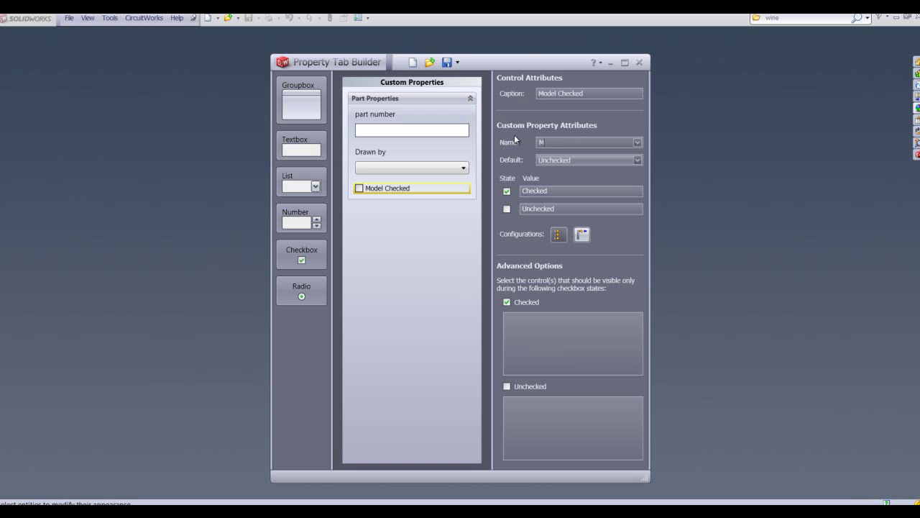
text(hecked)
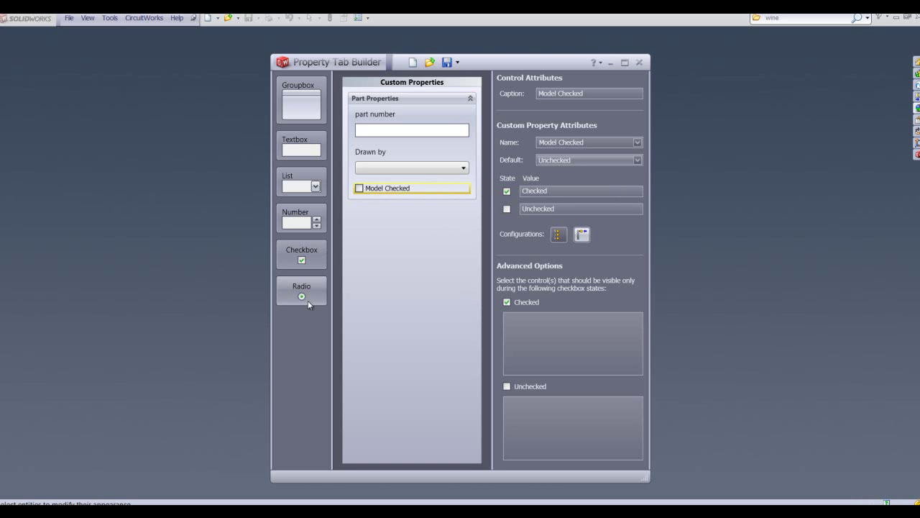
- Add a two-option radio control captioned "Manufacturing Type" and label its options Machined and Cast
drag(314, 297, 373, 239)
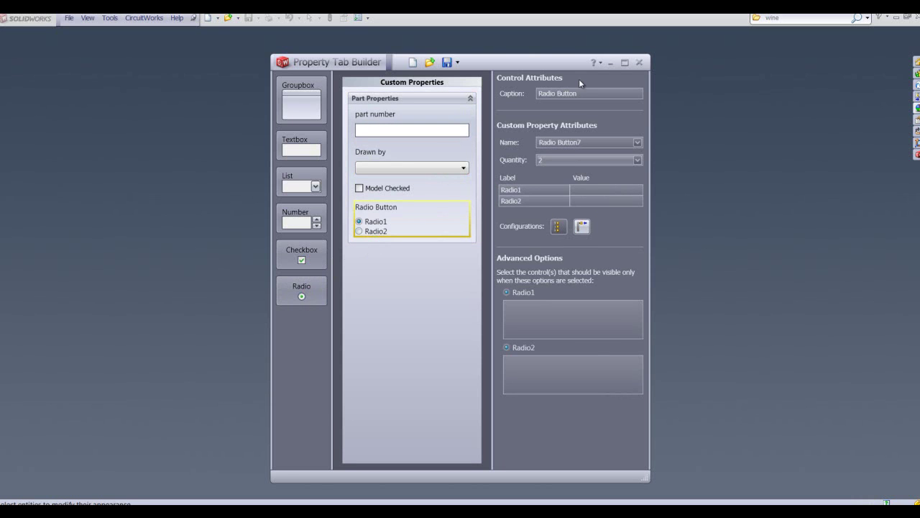
drag(581, 93, 537, 94)
text(Manufacturing Type)
double_click(527, 189)
text(Machined)
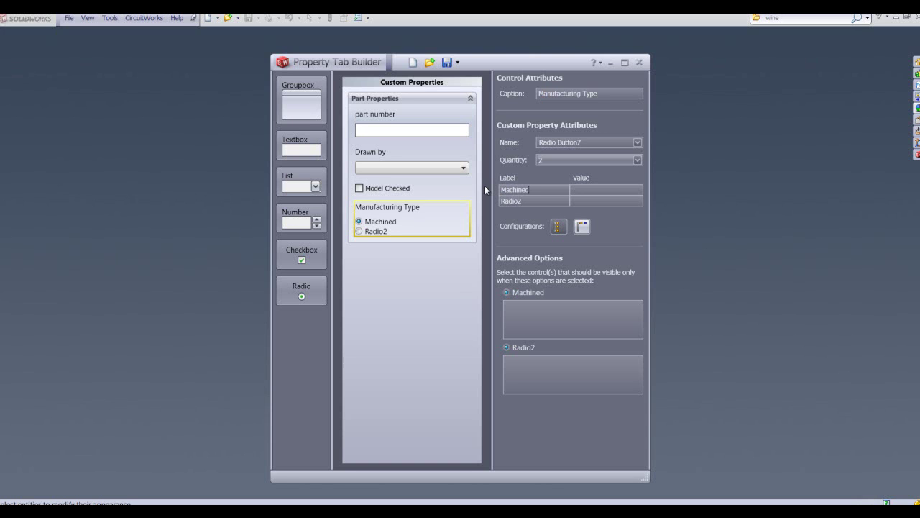
click(530, 201)
text(Cast)
click(367, 125)
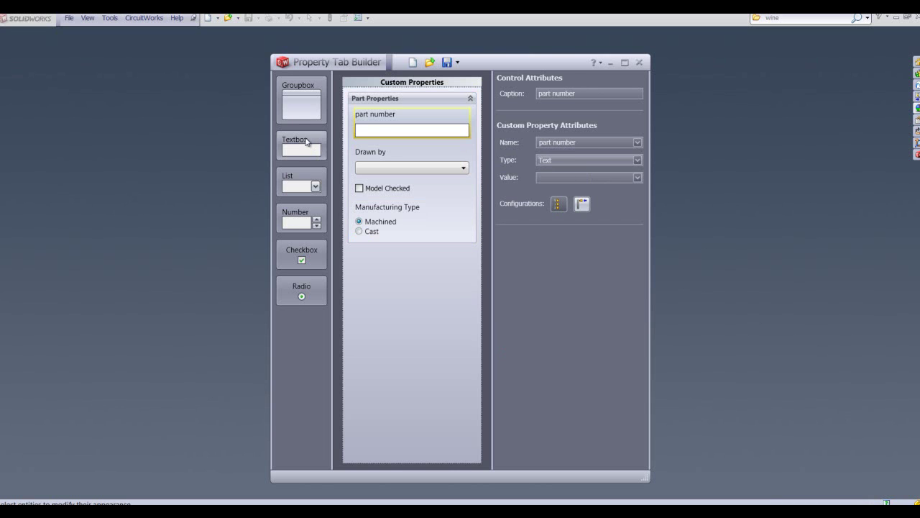
- Add a textbox below Manufacturing Type with the caption and property name "Material" and link its value to [SW-Material]
drag(324, 141, 404, 272)
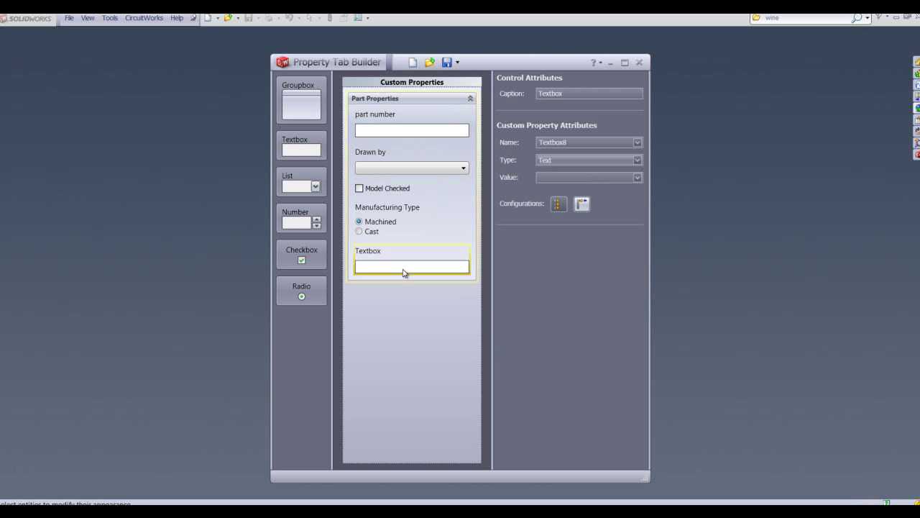
click(550, 93)
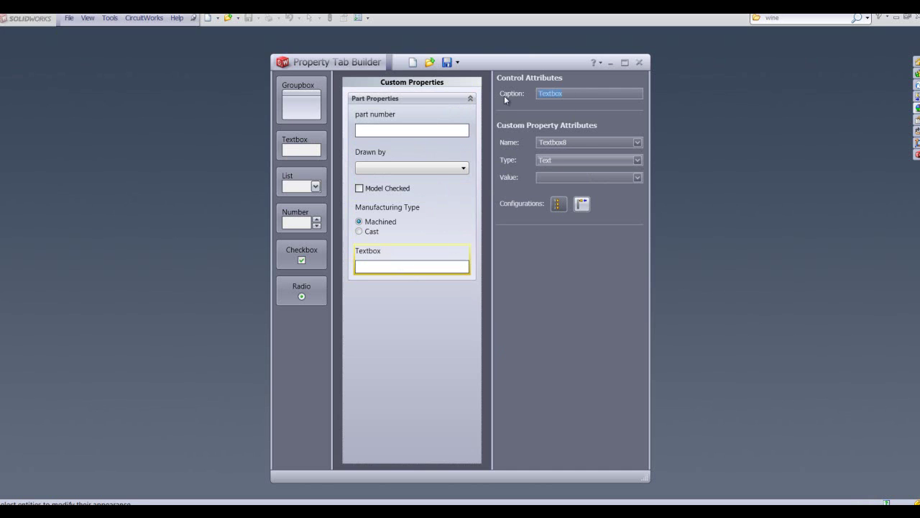
text(Material)
key(Tab)
text(terial)
click(638, 177)
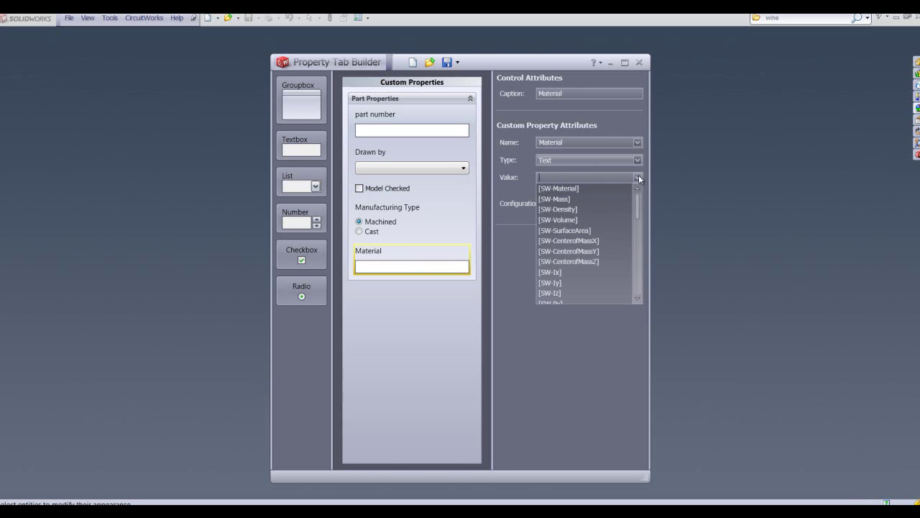
click(564, 189)
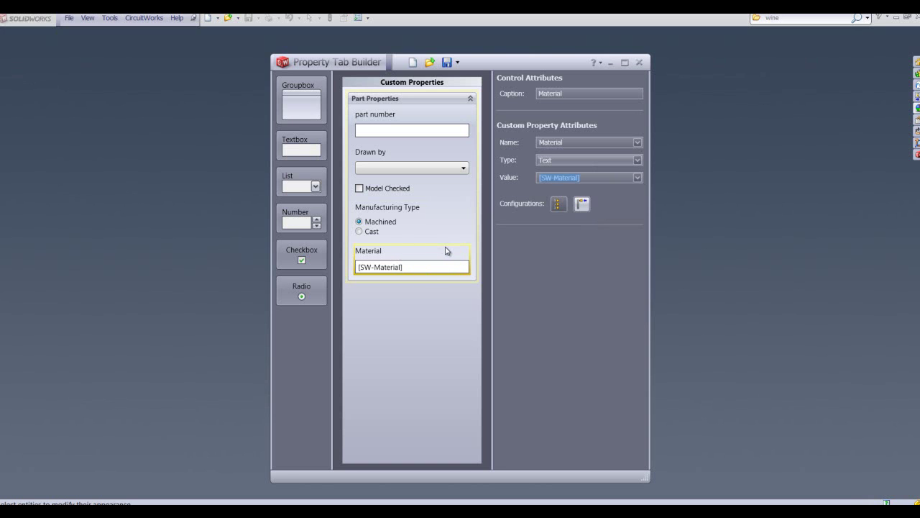
click(594, 180)
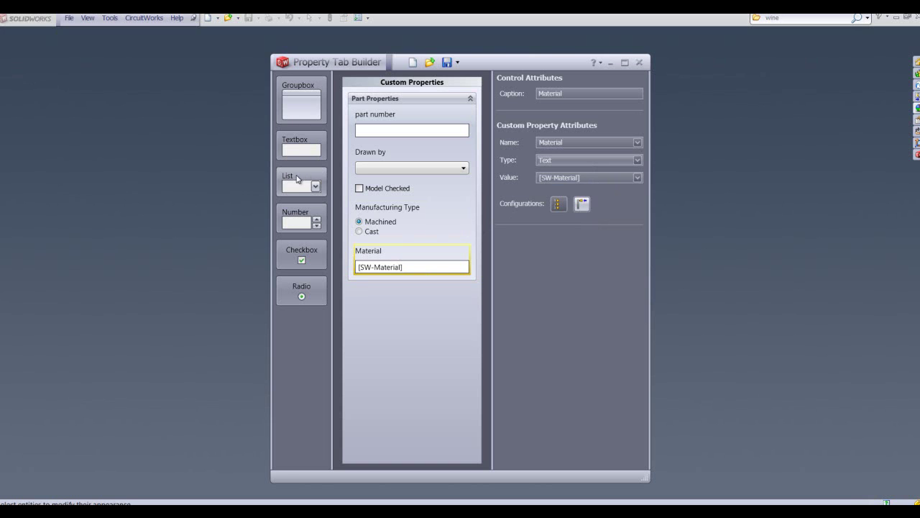
- Add a list below Material with the caption and property name "Finish" and the values Polished and Powder Coated
drag(298, 180, 391, 307)
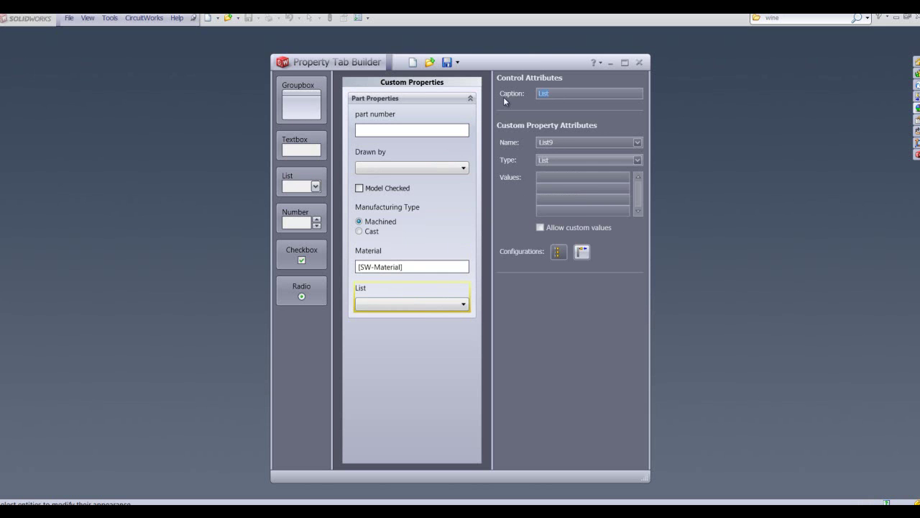
text(Finish)
double_click(565, 143)
text(Finish)
click(549, 178)
text(Polished)
click(567, 186)
text(Powder)
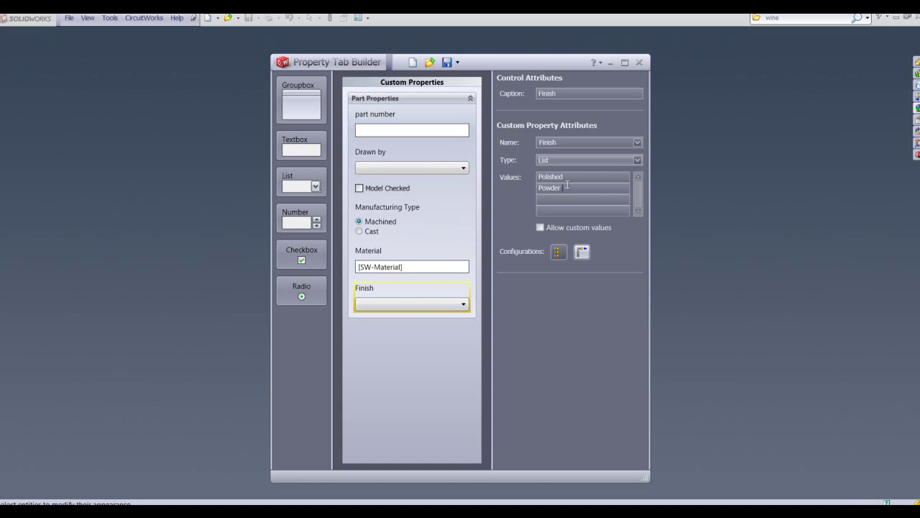
text( Coated)
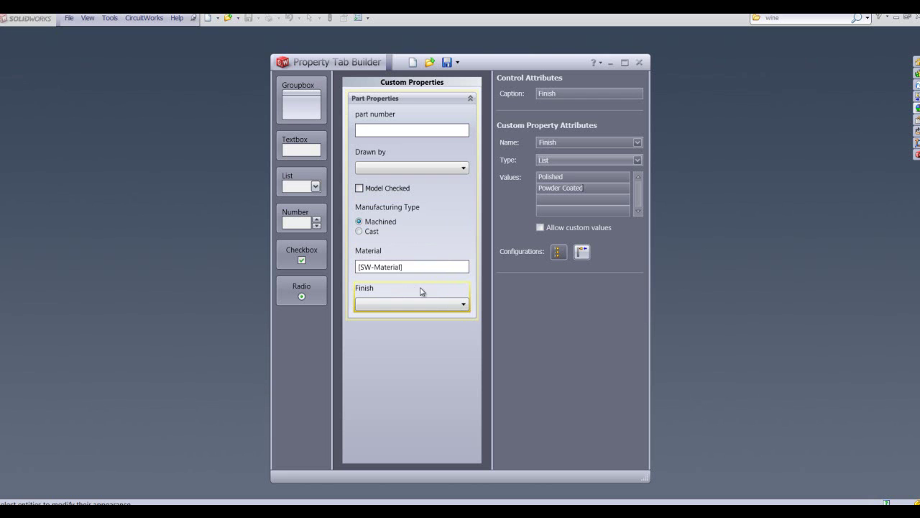
- Set the Finish list to be visible only when the Machined option of Manufacturing Type is selected
click(421, 227)
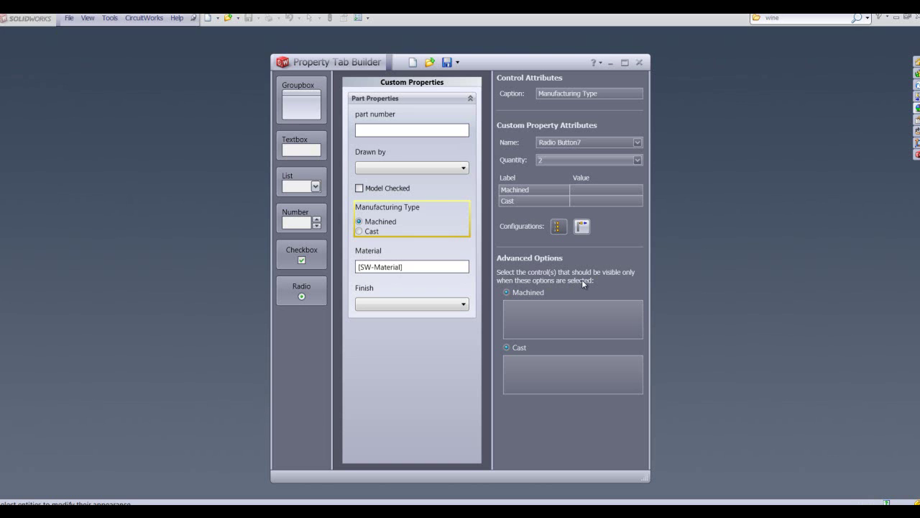
click(539, 308)
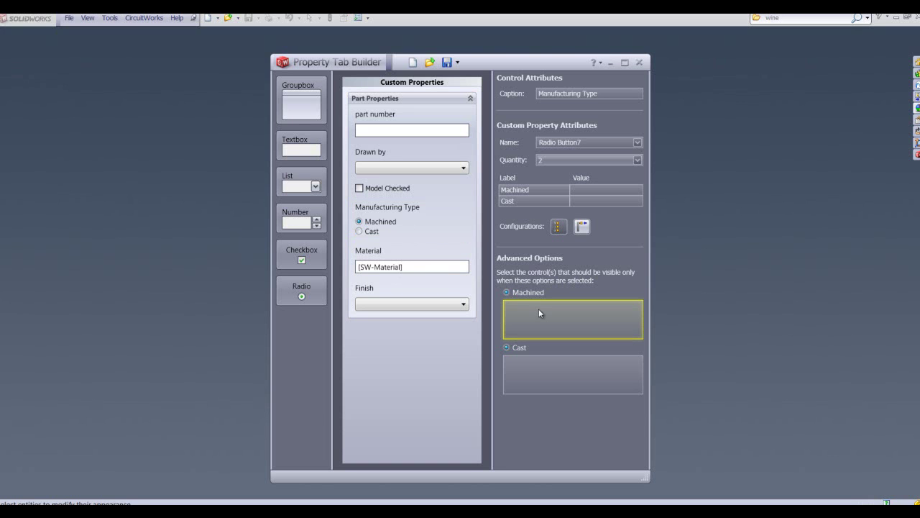
click(416, 296)
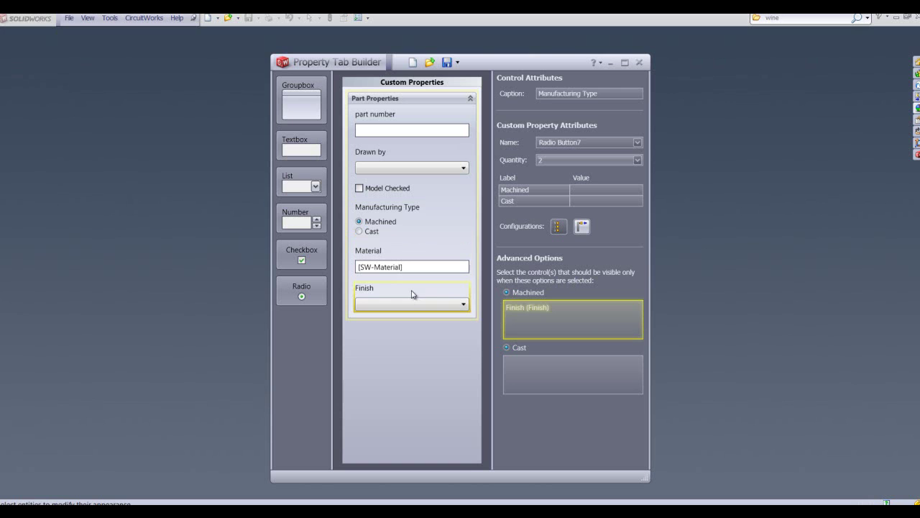
click(559, 228)
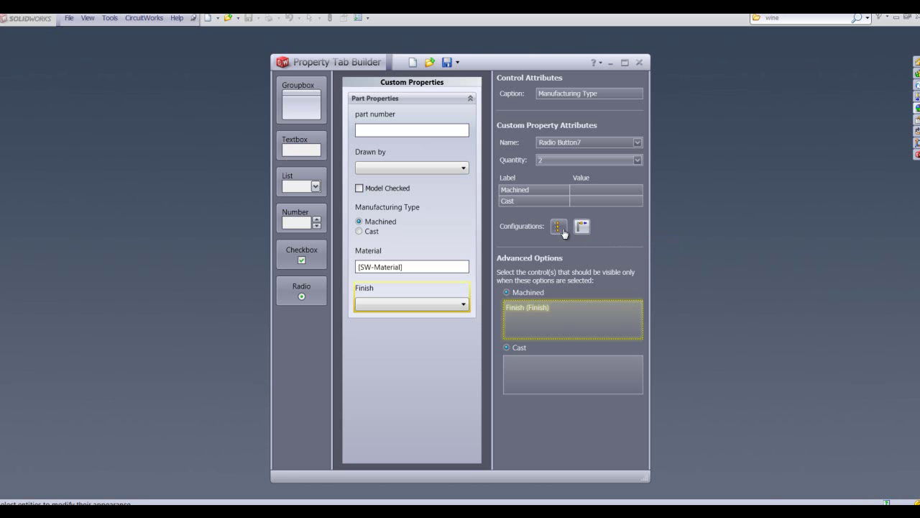
- Save the part properties template as "Property Tab" in the Innova Solidworks Template folder
click(447, 63)
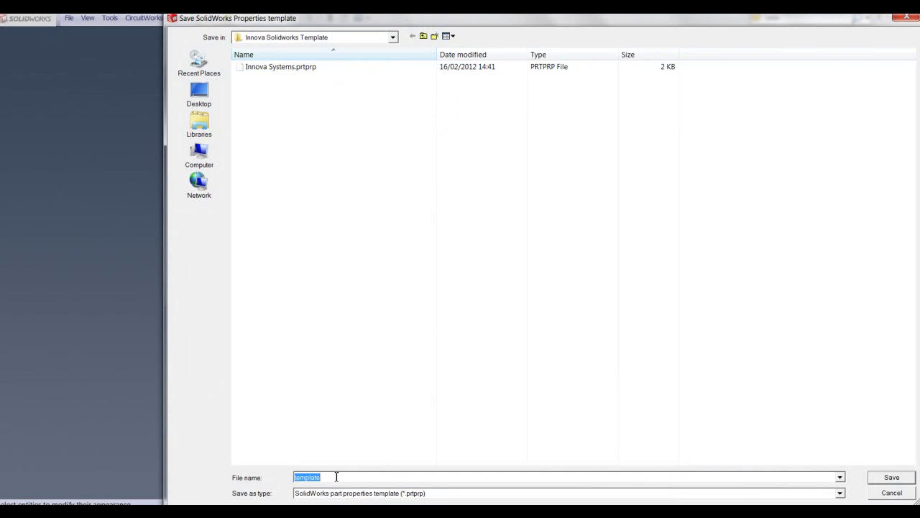
text(P)
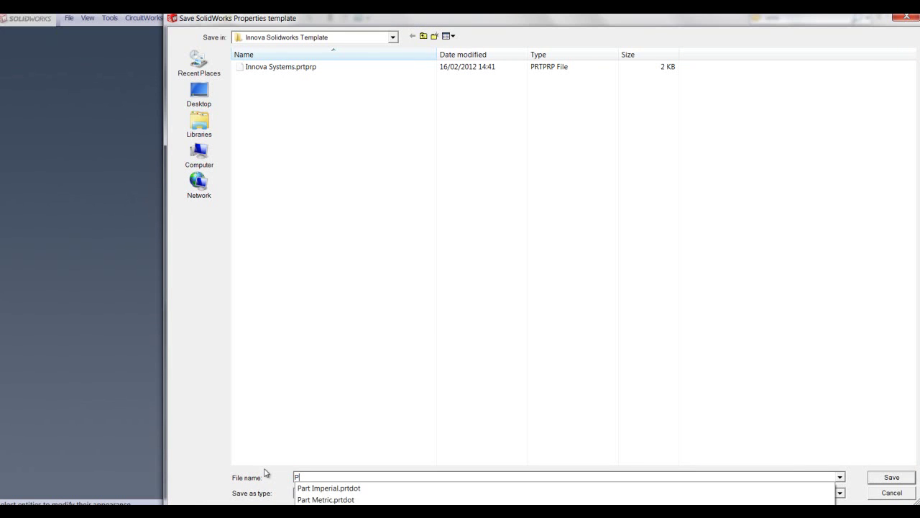
text(roperty )
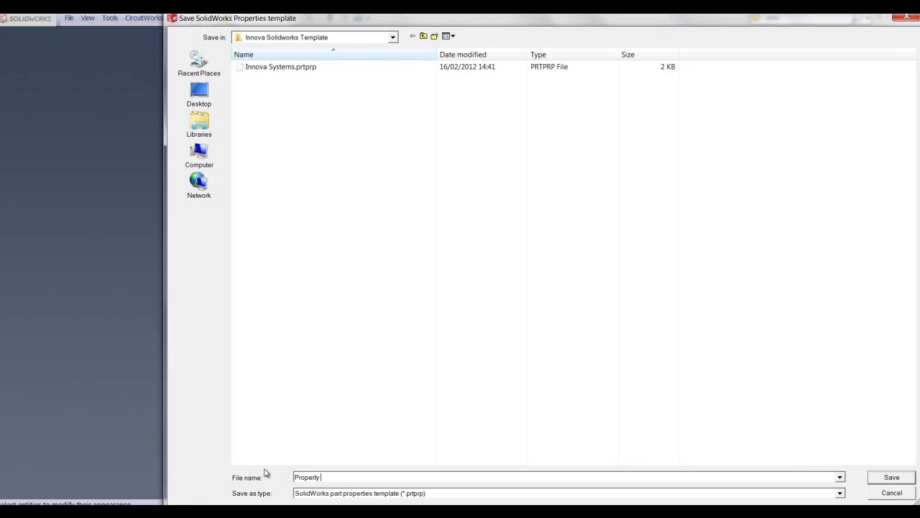
text(Tab)
click(890, 477)
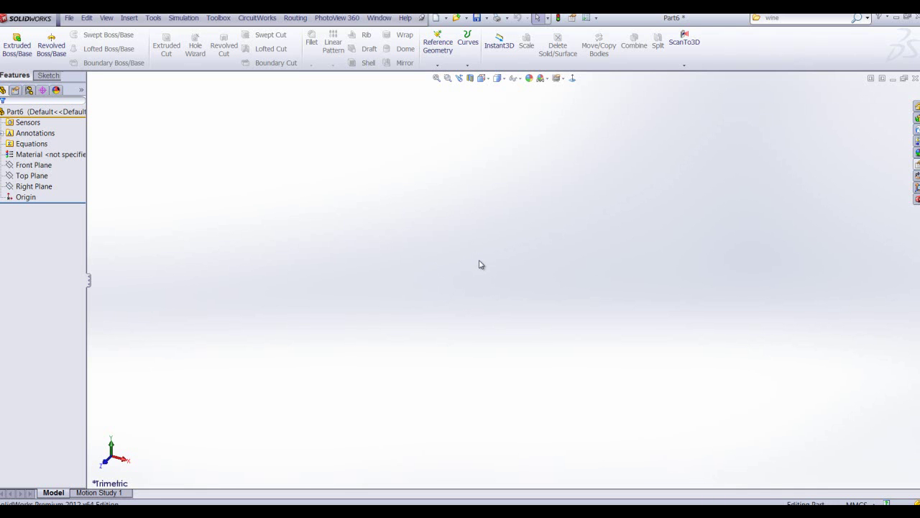
- In the part's Custom Properties, enter part number 0001, choose the first listed drafter and mark the model as checked
click(918, 167)
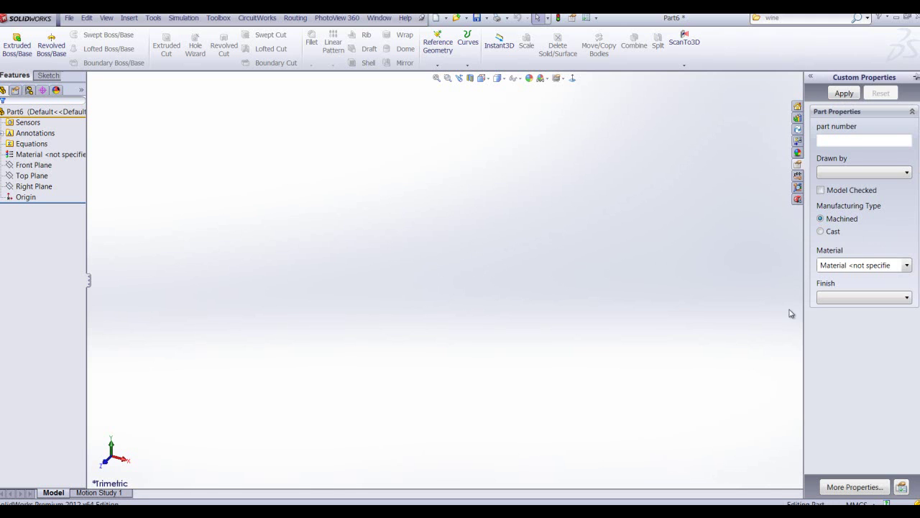
click(838, 139)
text(0001)
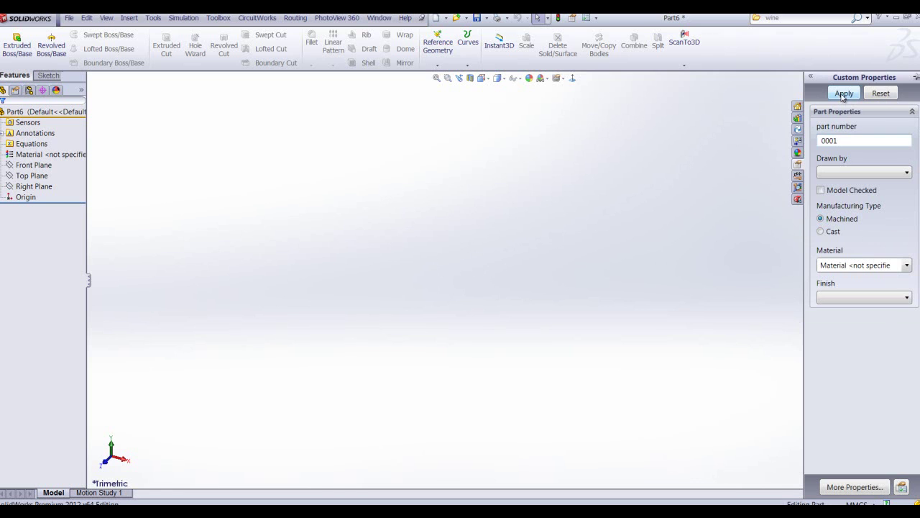
click(847, 174)
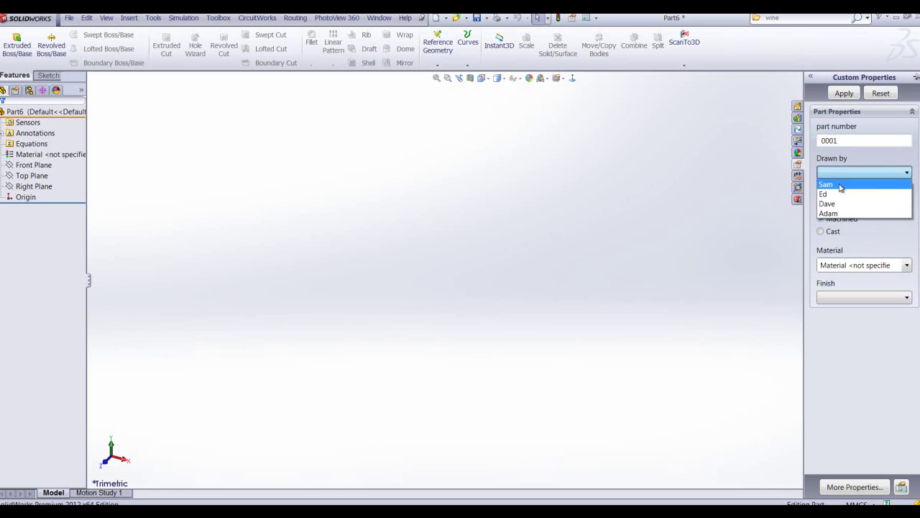
click(827, 184)
click(821, 190)
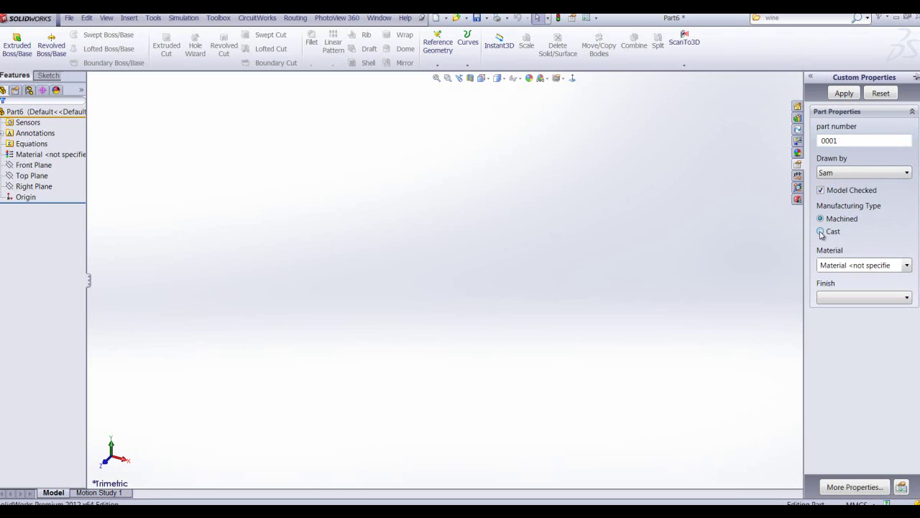
- Set the part's manufacturing type to Cast and material to Cast Alloy Steel, then save and apply the property changes
click(908, 266)
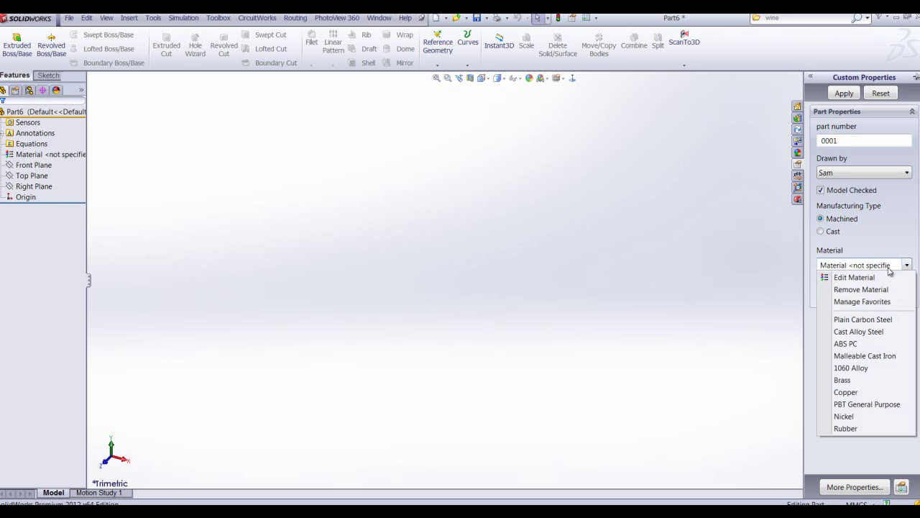
click(850, 330)
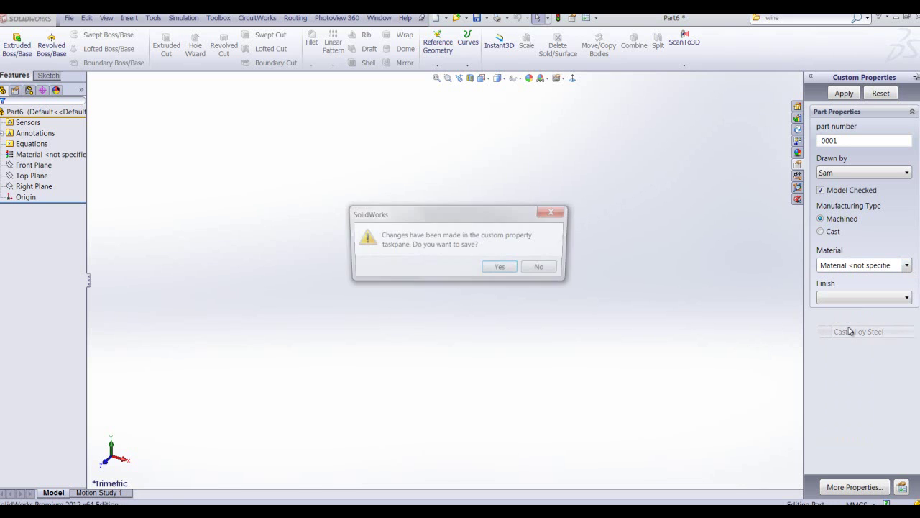
click(502, 268)
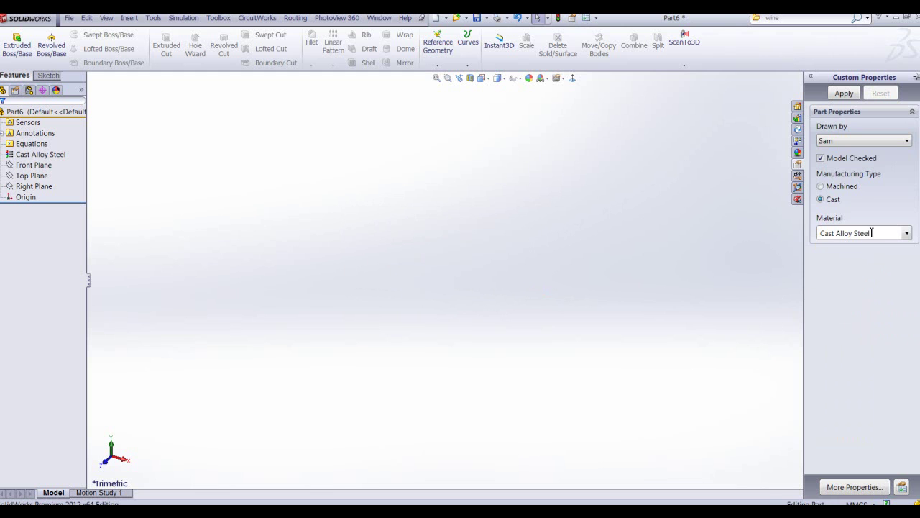
click(841, 93)
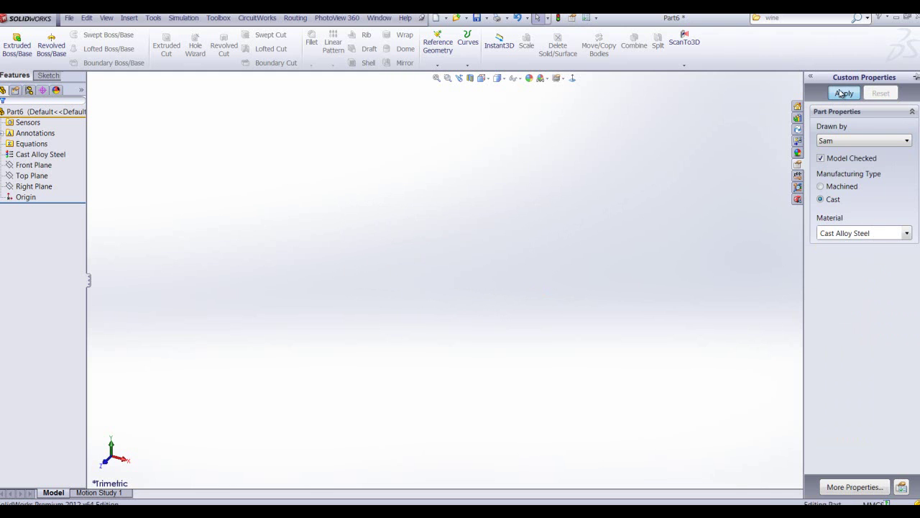
- Open the part's file properties to examine the custom property entries
click(69, 19)
click(128, 292)
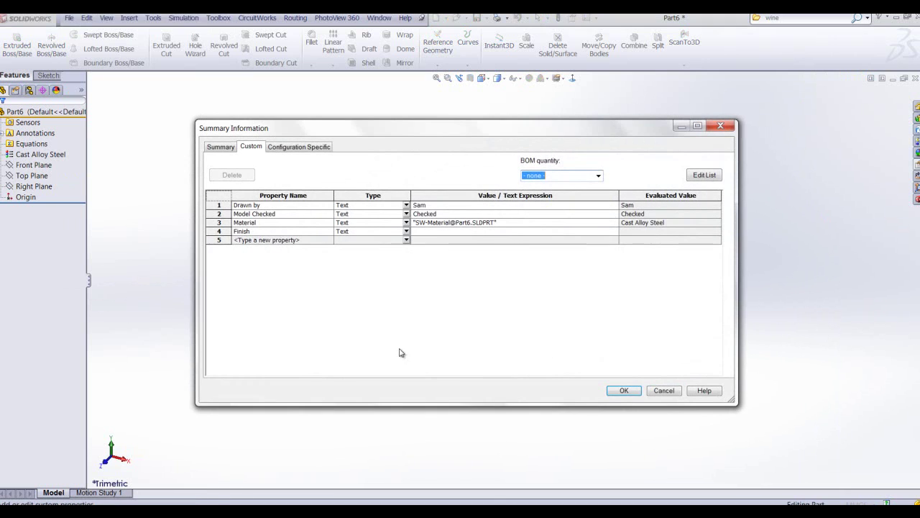